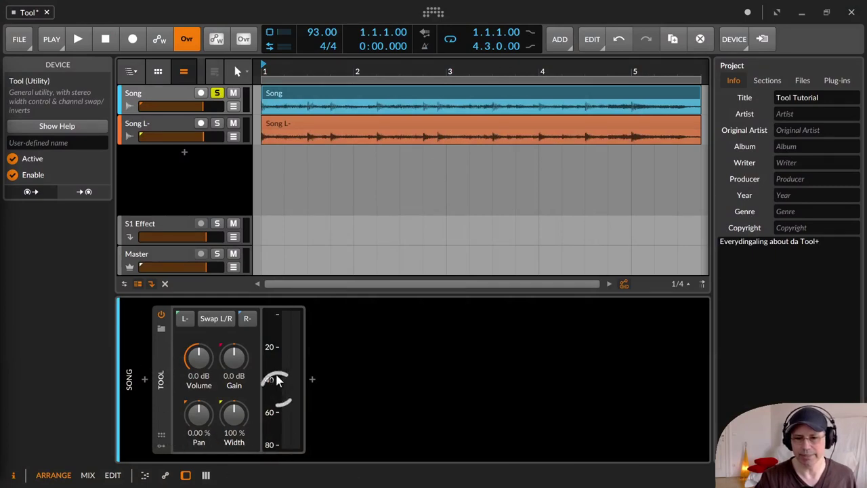
Switch the Tool device off and back on, and open its preset browser without loading a preset.
left_click(162, 315)
left_click(164, 316)
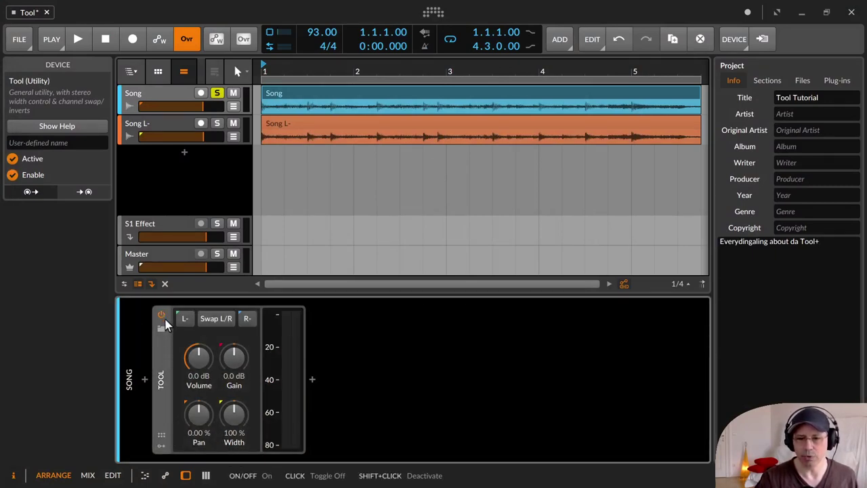
left_click(162, 316)
left_click(162, 315)
left_click(161, 328)
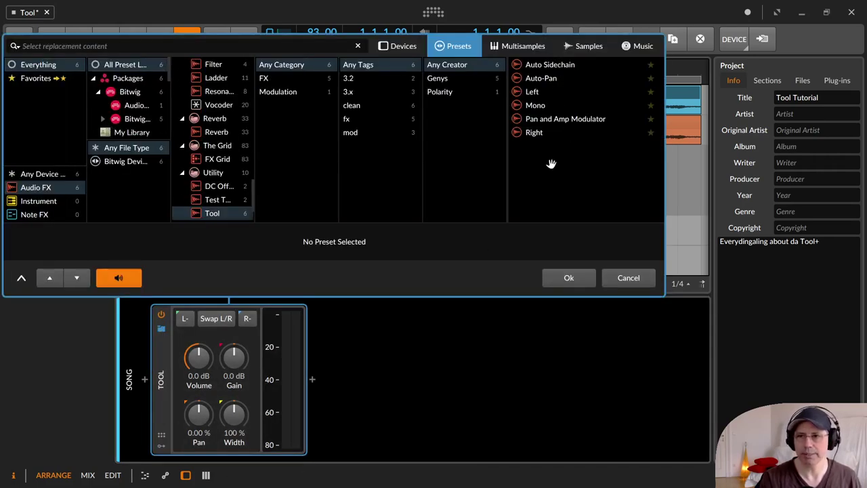
key("Escape")
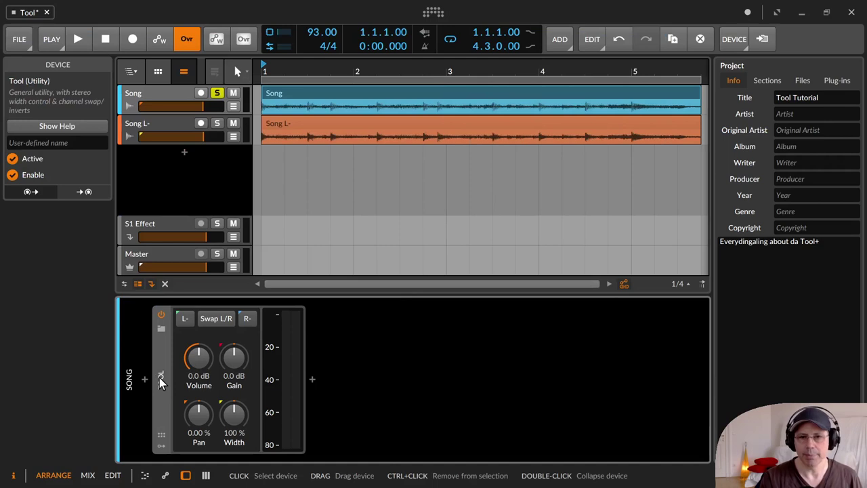
Show and hide the Tool device's remote controls and its modulator slots.
left_click(161, 437)
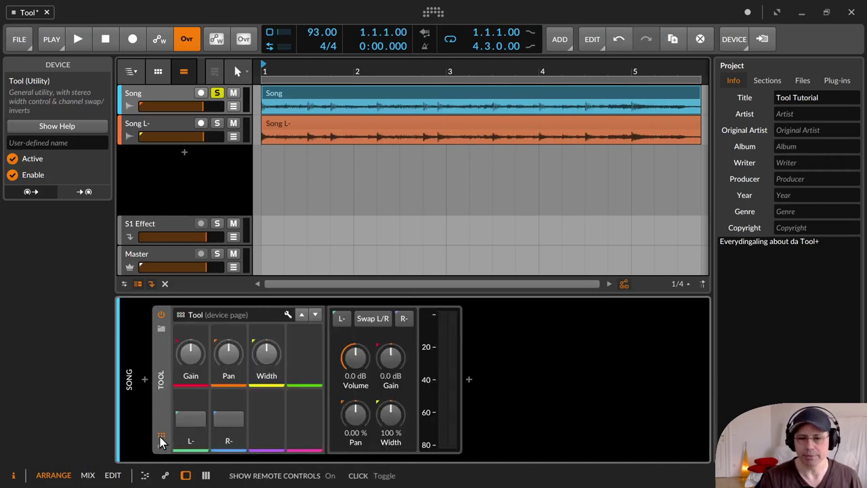
left_click(161, 437)
left_click(162, 448)
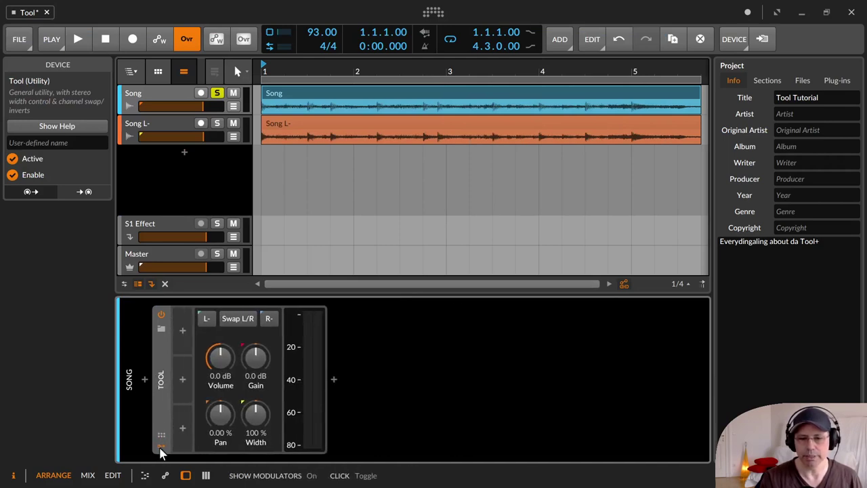
left_click(160, 447)
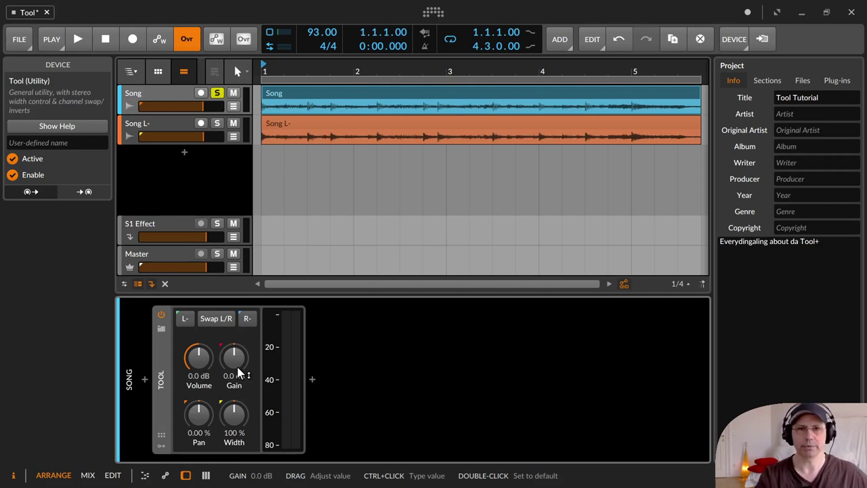
Turn the Tool's Volume down to -Inf dB and lower its Gain, resetting each to 0.0 dB.
left_click(198, 363)
mouse_move(198, 364)
left_mouse_down()
mouse_move(198, 325)
mouse_move(197, 393)
mouse_move(199, 364)
left_mouse_up()
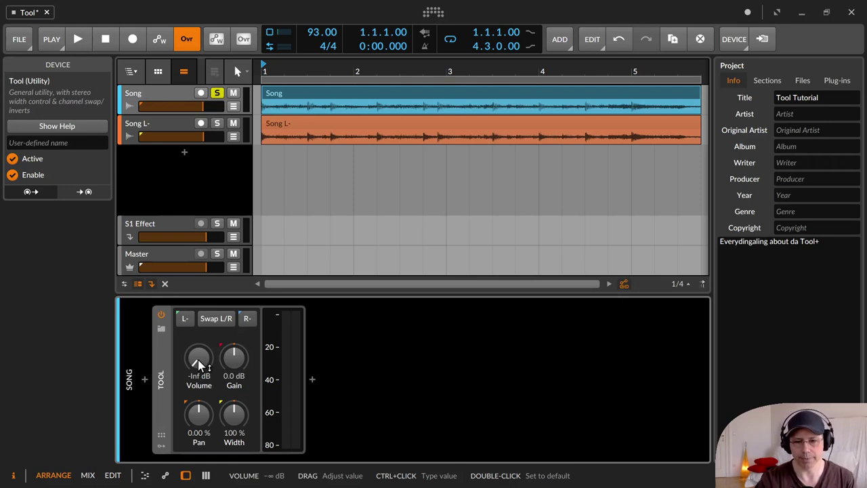
double_click(197, 359)
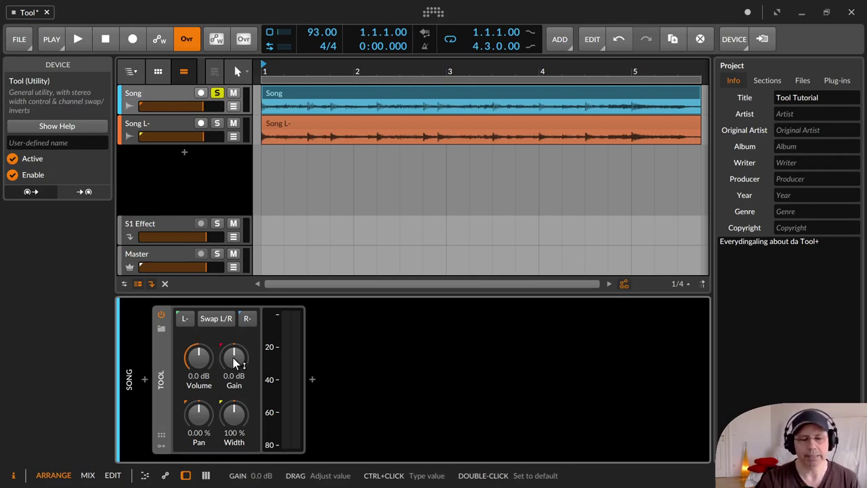
left_click_drag(234, 362, 233, 417)
double_click(233, 363)
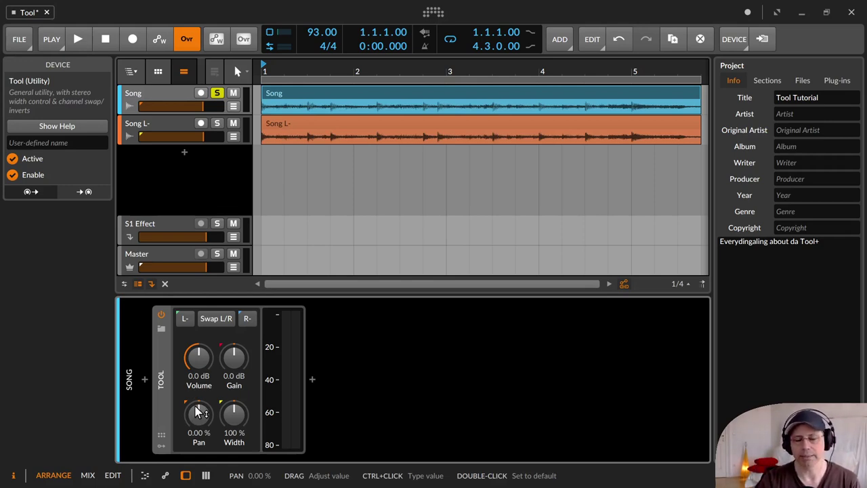
Try the Tool's Pan at -100 % and Width at 0.00 %, returning them to 0.00 % and 100 %.
left_click_drag(197, 411, 198, 410)
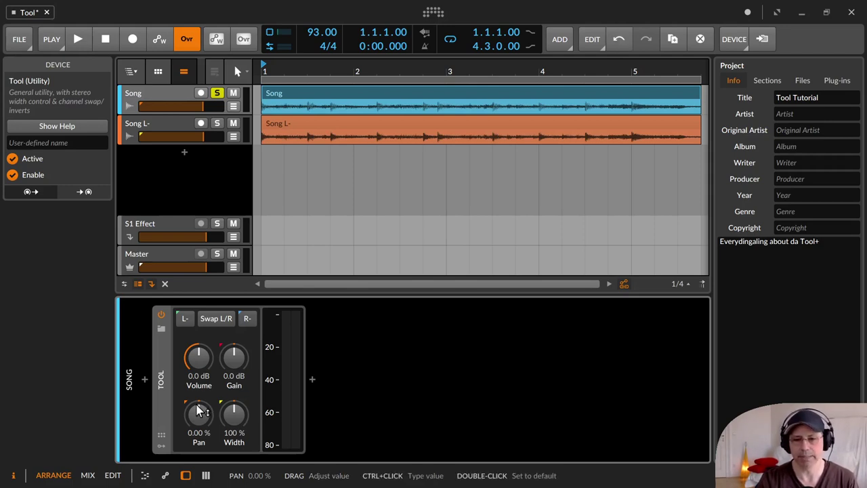
left_click_drag(198, 410, 197, 460)
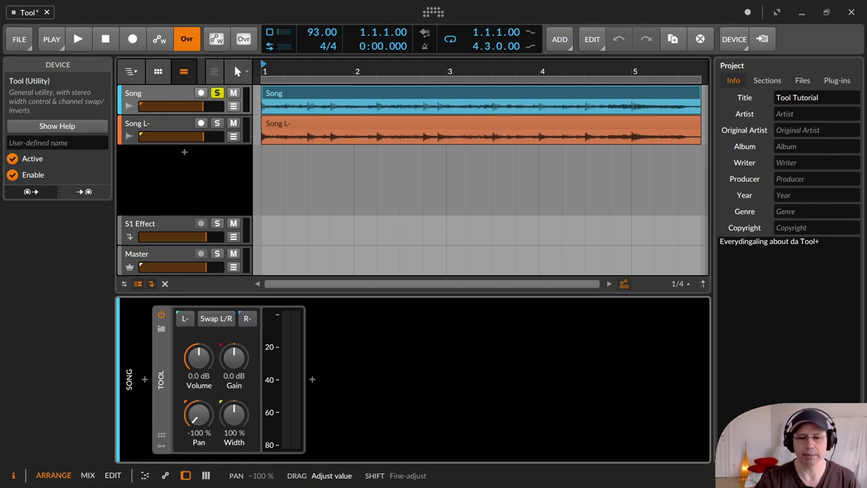
left_click_drag(197, 460, 199, 411)
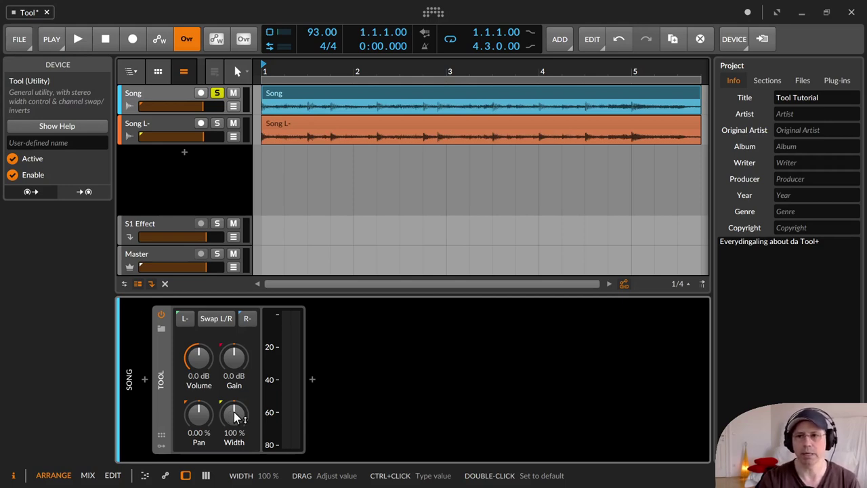
left_click_drag(234, 416, 233, 467)
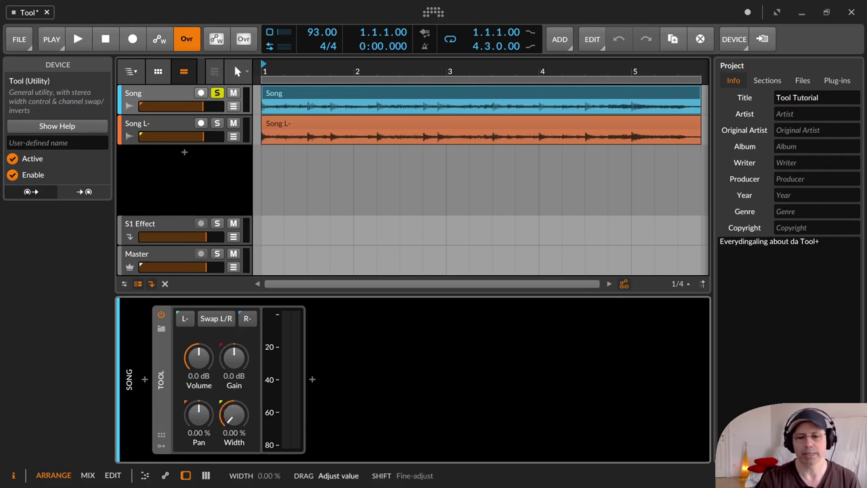
double_click(233, 416)
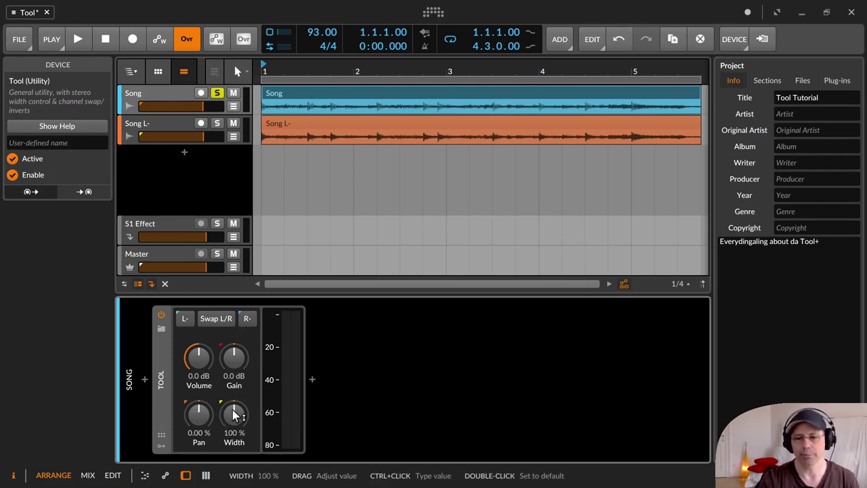
Lower the Song track's volume and play it with the Tool's Width raised to 199 %, resetting the Width to 100 %.
left_click(180, 95)
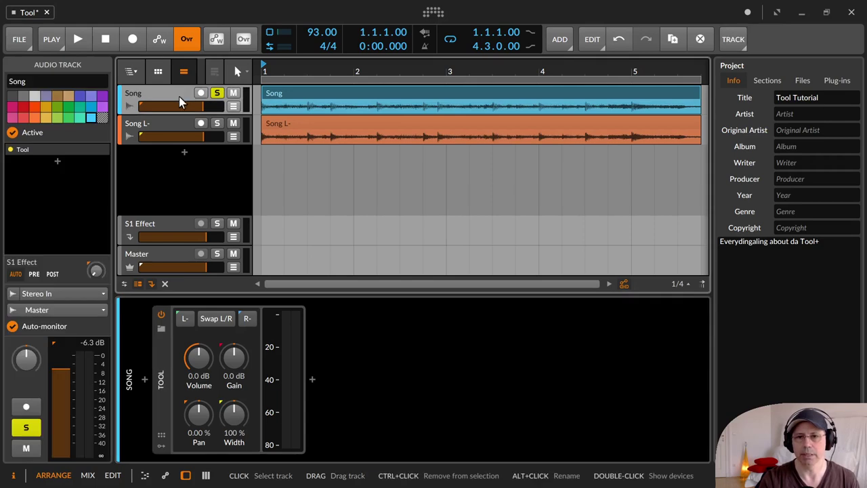
left_click_drag(200, 108, 183, 106)
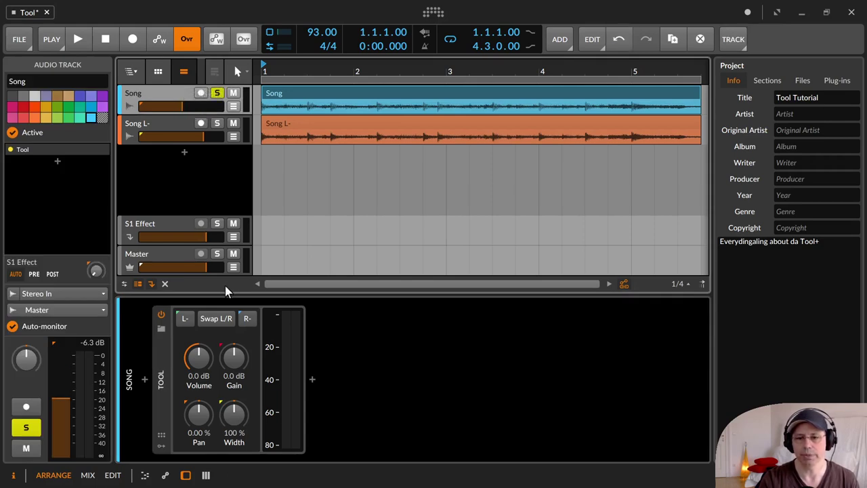
key("space")
mouse_move(237, 419)
left_mouse_down()
mouse_move(237, 474)
mouse_move(236, 329)
mouse_move(237, 418)
left_mouse_up()
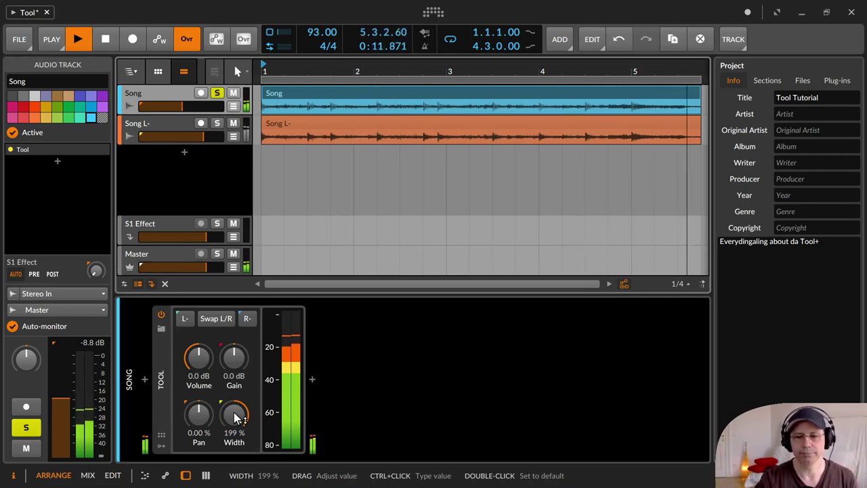
key("space")
double_click(237, 419)
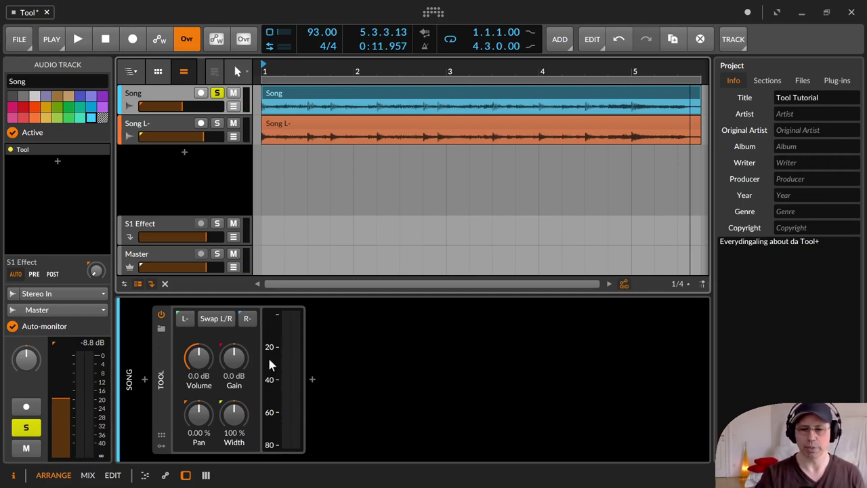
Play the Song track while lowering the Tool's Volume to -8.8 dB, and reset the Volume to 0.0 dB.
key("space")
left_click_drag(198, 362, 198, 389)
mouse_move(199, 356)
left_mouse_down()
mouse_move(198, 331)
mouse_move(199, 368)
left_mouse_up()
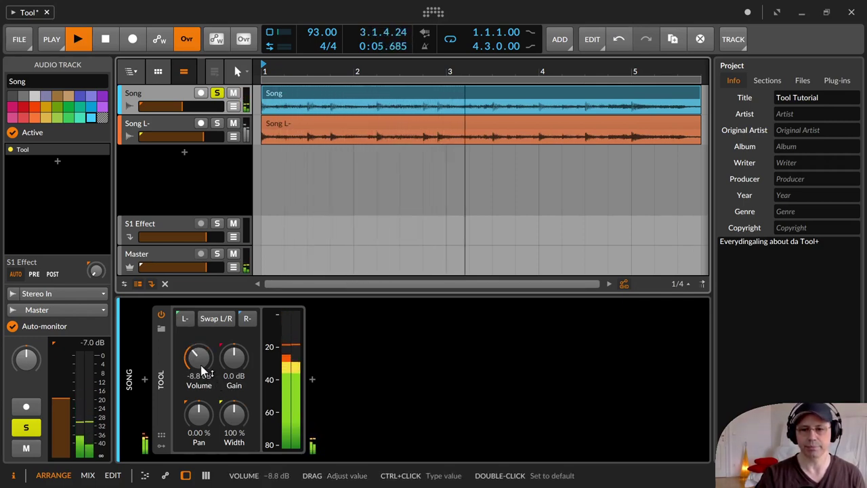
double_click(200, 368)
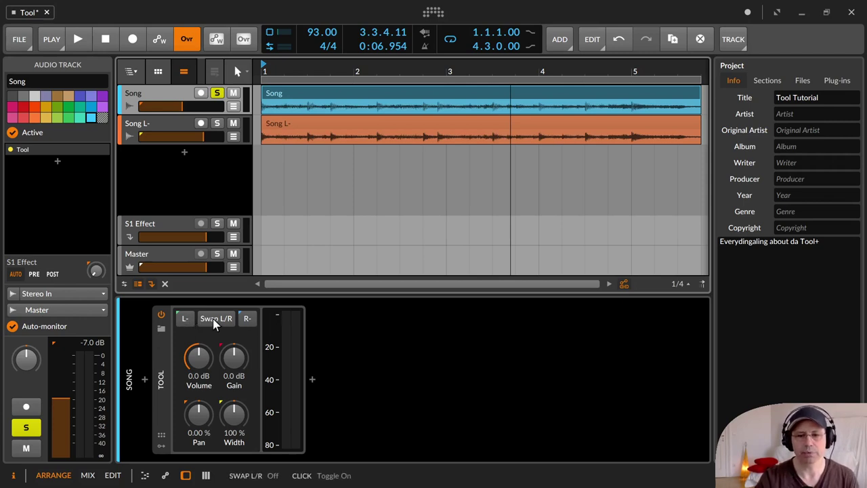
Select and solo the Song L- track and play it from the beginning.
left_click(187, 129)
left_click(217, 125)
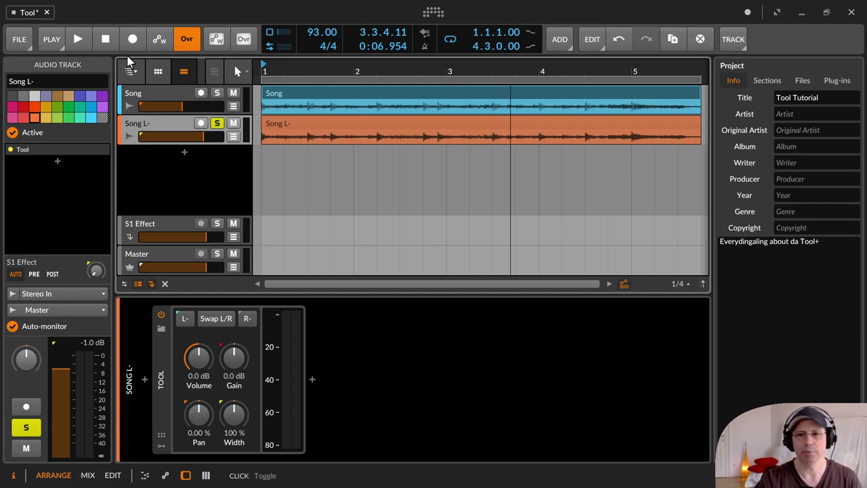
left_click(107, 40)
key("space")
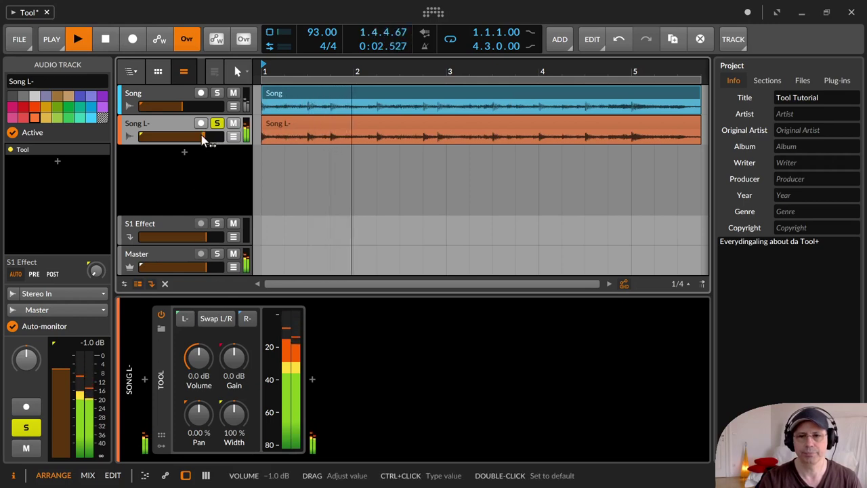
Compare Song L- during playback with the Tool's left-channel inversion on and off, leaving the inversion off.
left_click(188, 324)
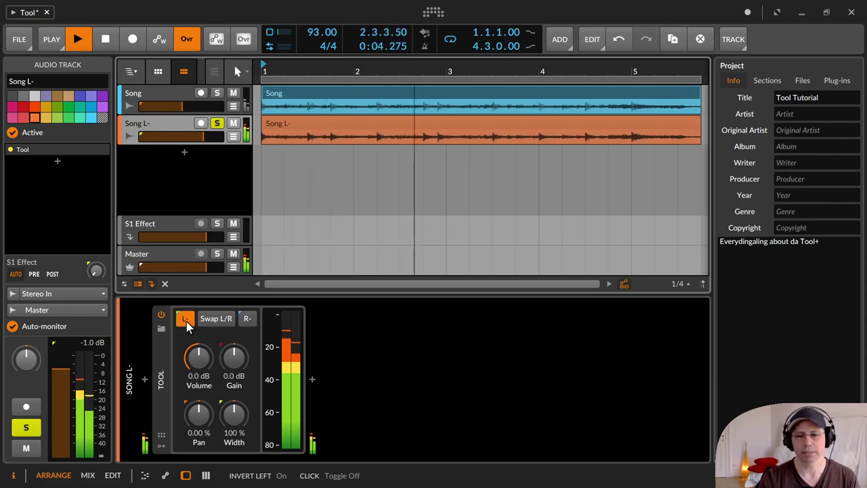
key("space")
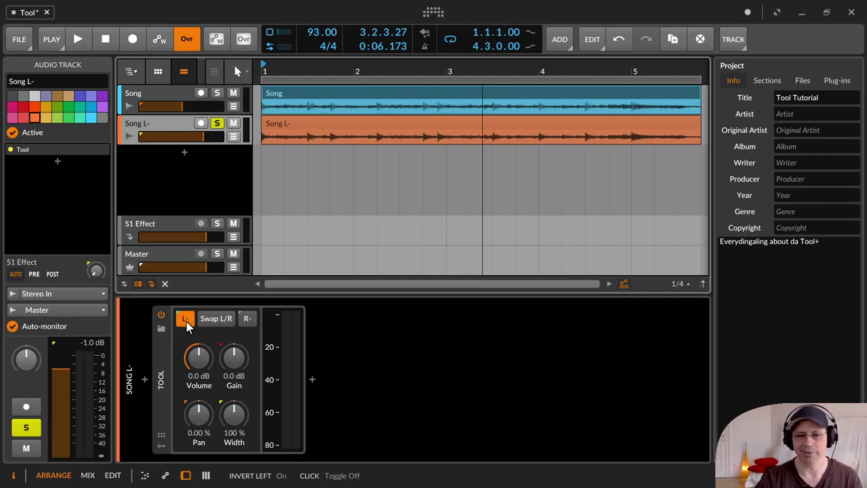
key("space")
left_click(188, 324)
key("space")
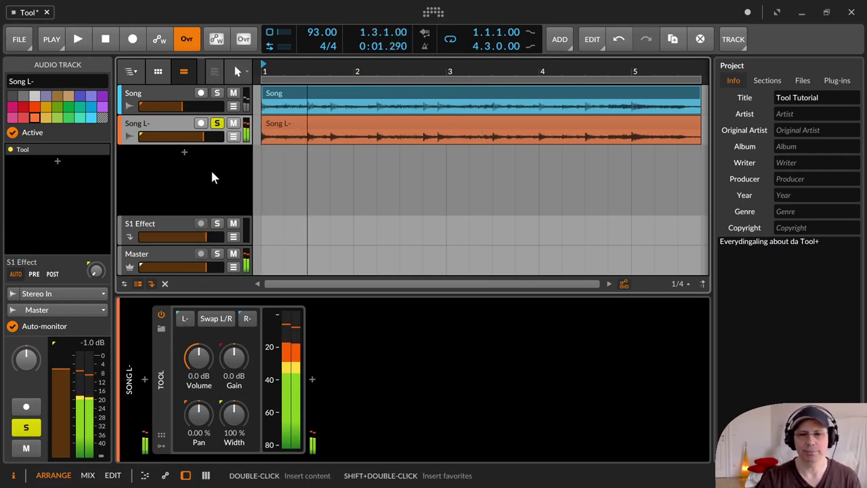
Solo and play the Song track with the Tool's Swap L/R on, raising the track volume to -6.8 dB.
left_click(217, 93)
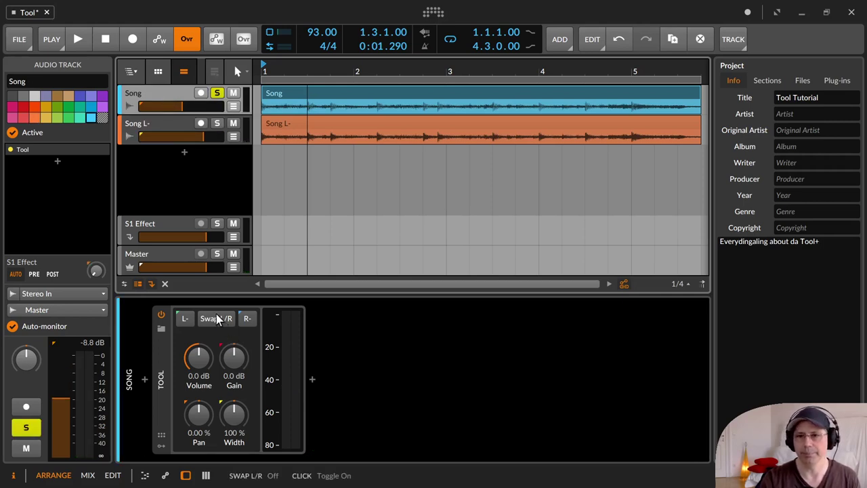
key("space")
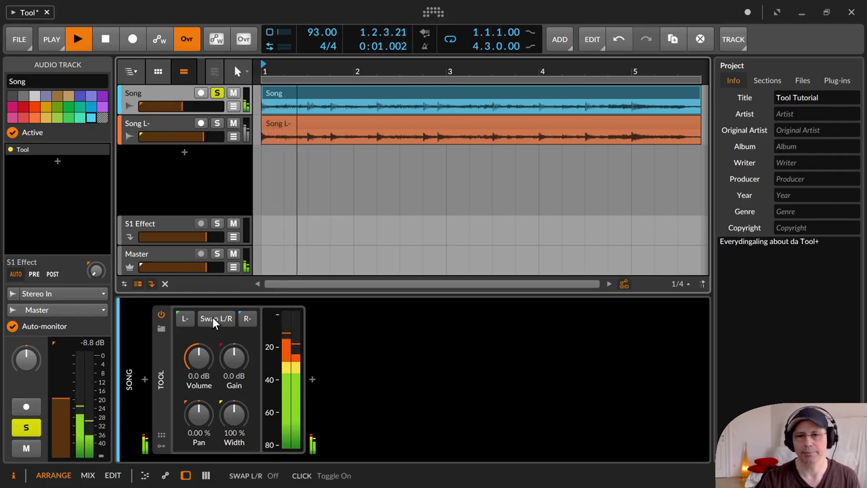
left_click(215, 318)
left_click_drag(184, 106, 191, 105)
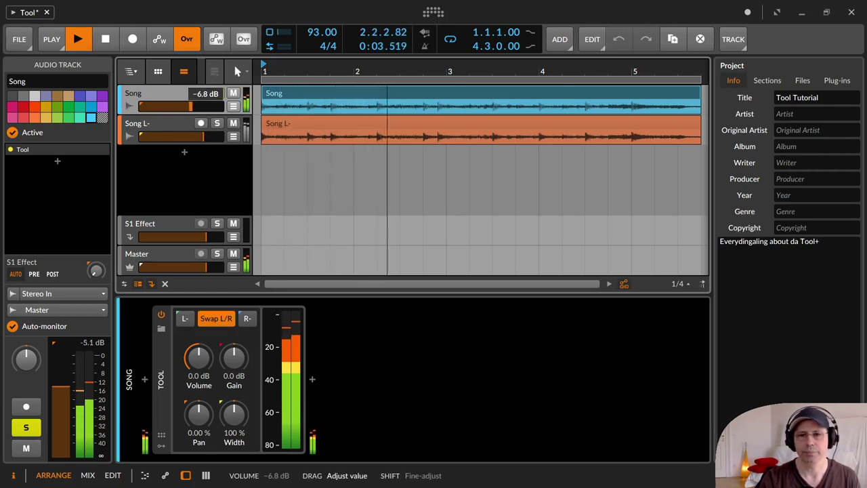
Toggle Swap L/R repeatedly during playback to compare the channels, stop playback, and leave the swap off.
right_click(208, 330)
left_click(208, 327)
left_click(209, 326)
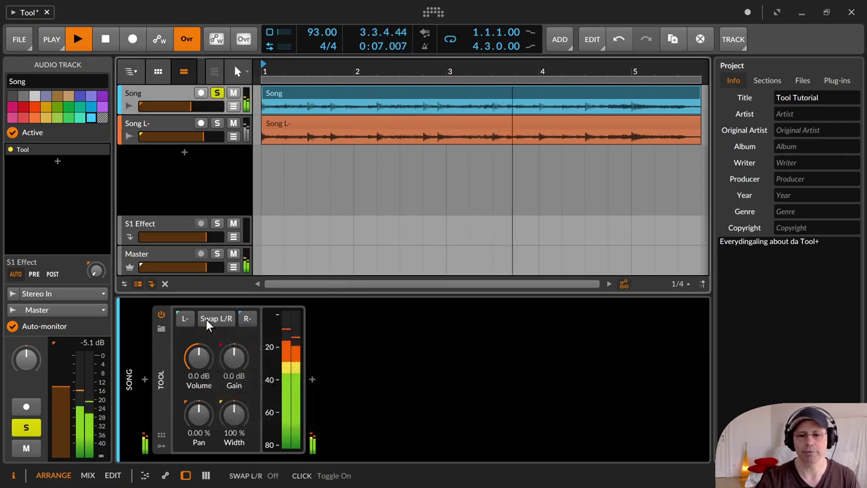
left_click(208, 326)
left_click(208, 326)
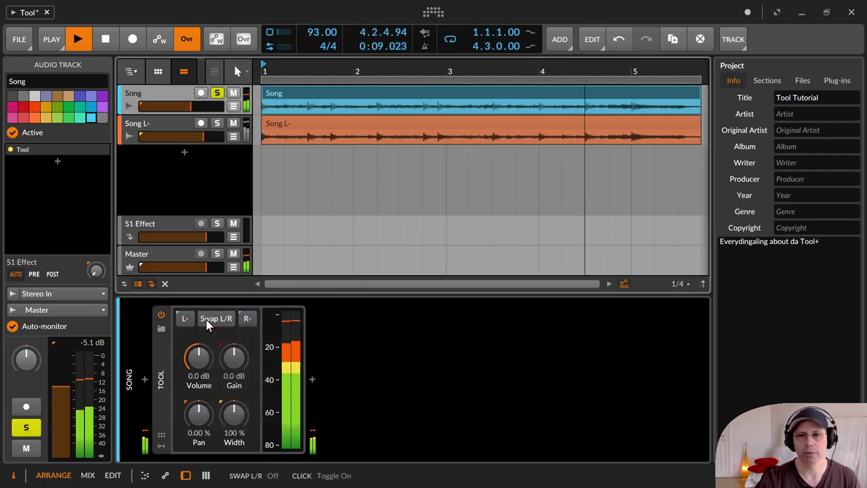
left_click(206, 322)
key("space")
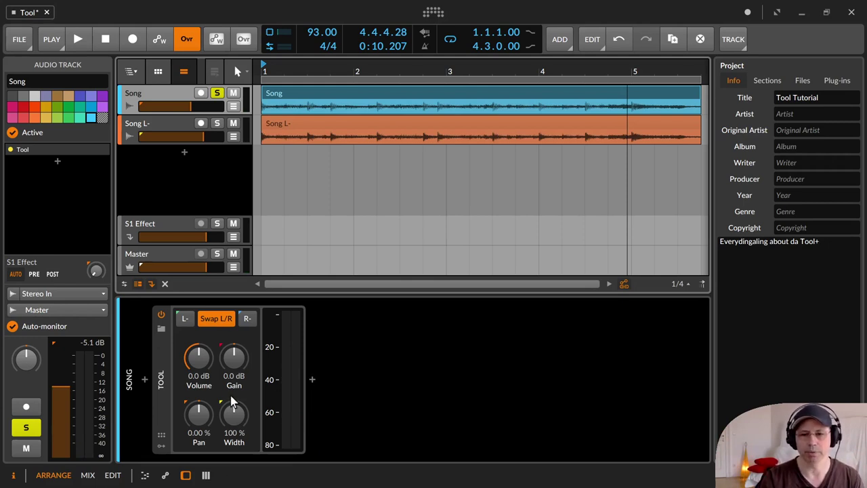
left_click(211, 326)
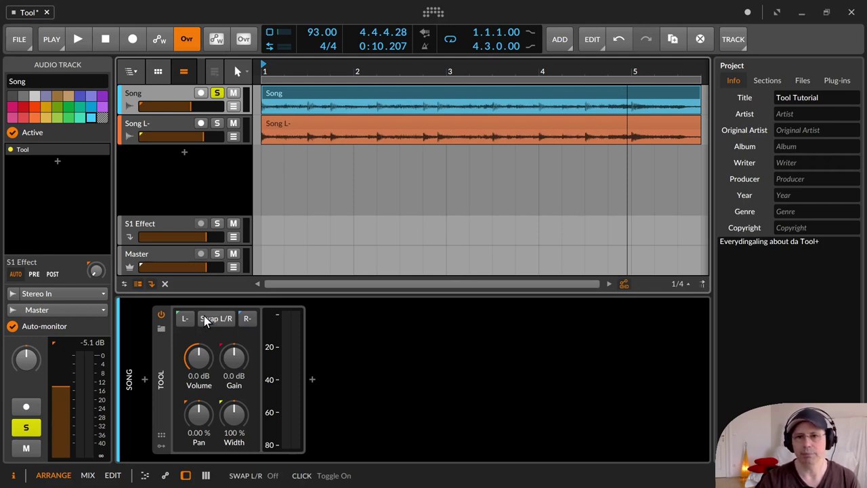
Show the Song track's automation lane with the mixer volume and set the track volume to -6.3 dB.
left_click(233, 106)
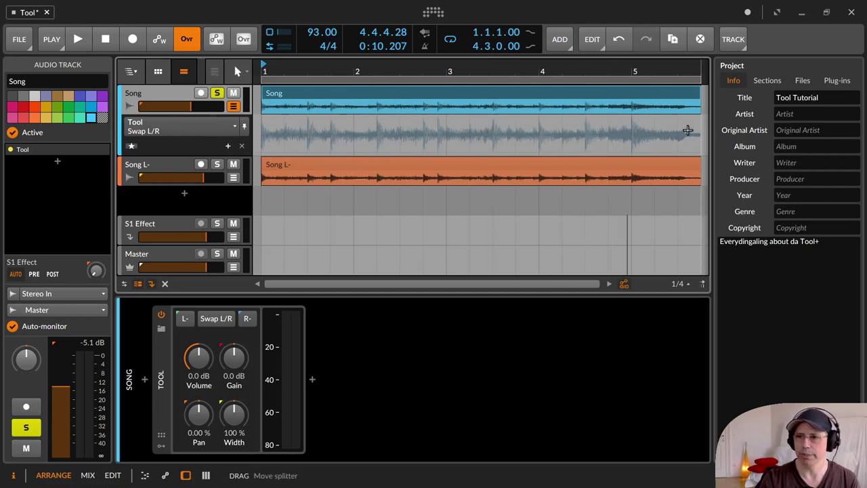
left_click(189, 108)
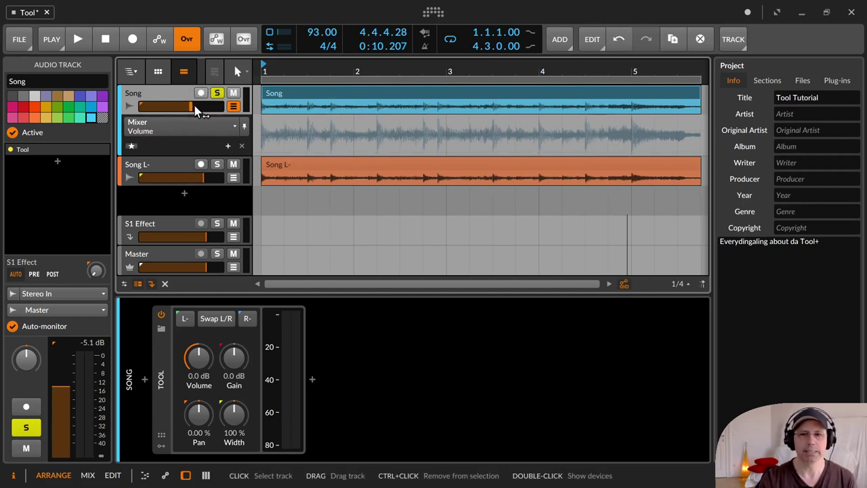
mouse_move(189, 106)
left_mouse_down()
mouse_move(174, 106)
mouse_move(192, 107)
left_mouse_up()
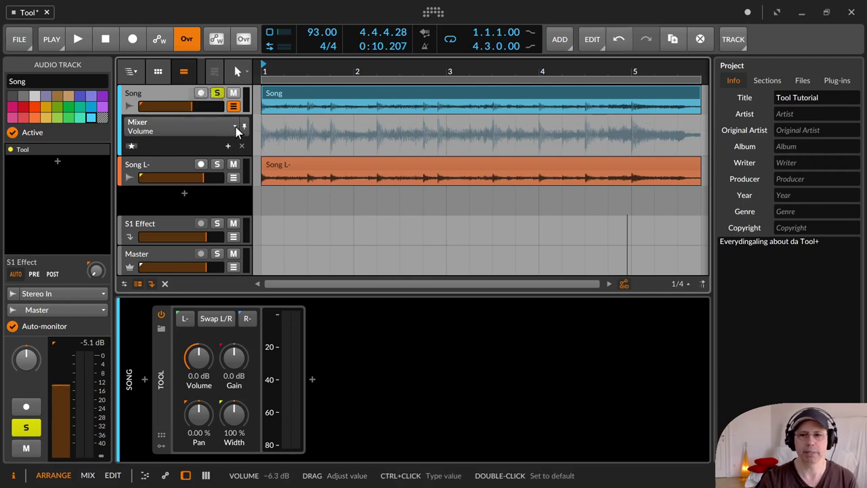
Draw a dip in the Song track's mixer volume automation, from -15.2 dB at 1.2.1.00 to -88.3 dB at 1.4.1.00 and back up.
left_click(260, 135)
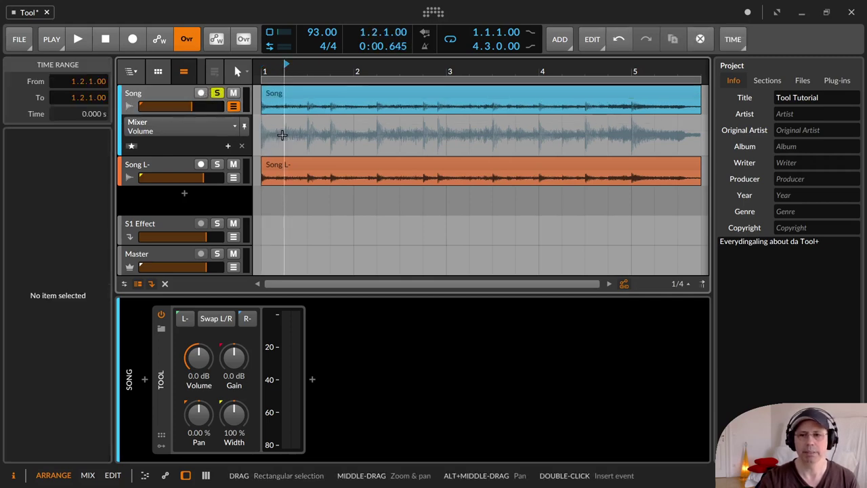
double_click(284, 137)
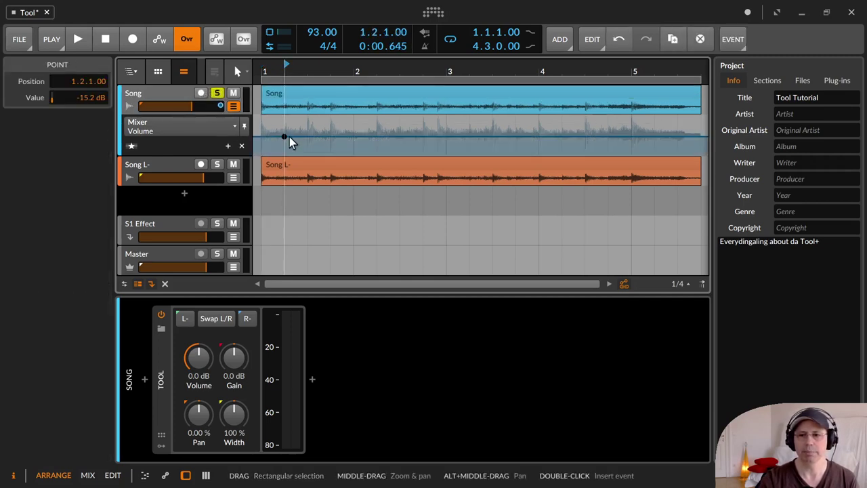
double_click(397, 139)
left_click(334, 139)
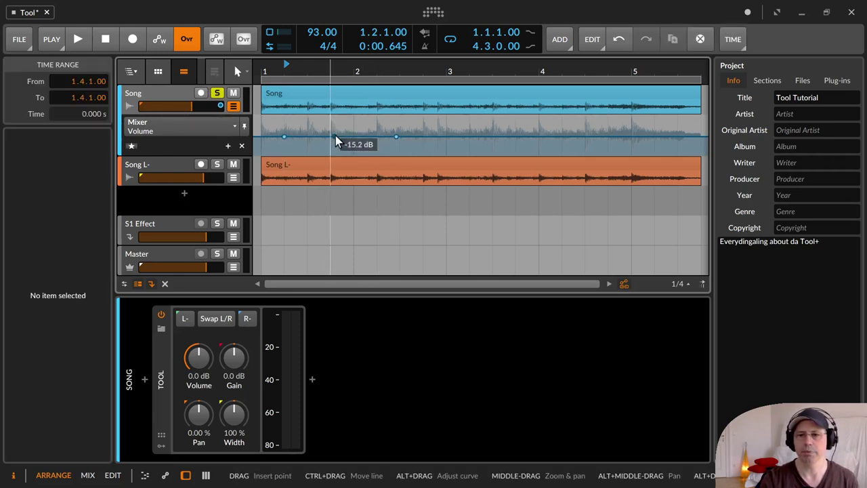
left_click_drag(335, 140, 332, 151)
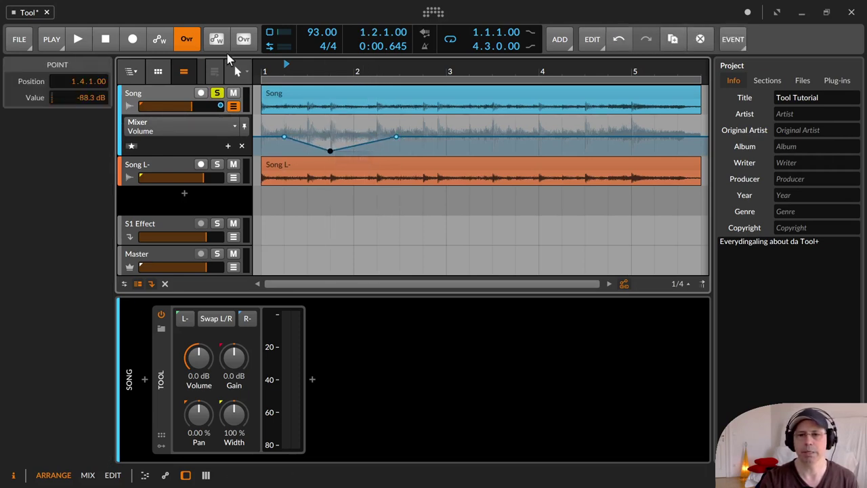
Play the Song track, override its volume automation by raising the track volume during playback, and raise it further after stopping.
key("space")
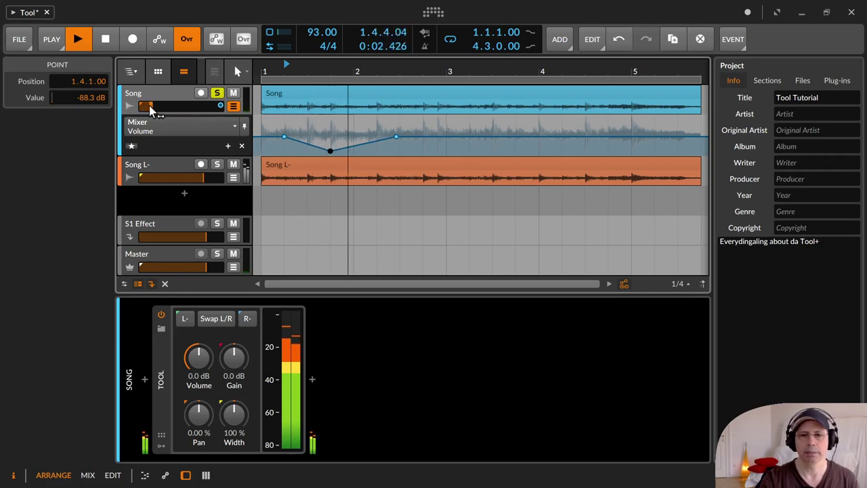
left_click_drag(150, 110, 178, 110)
key("space")
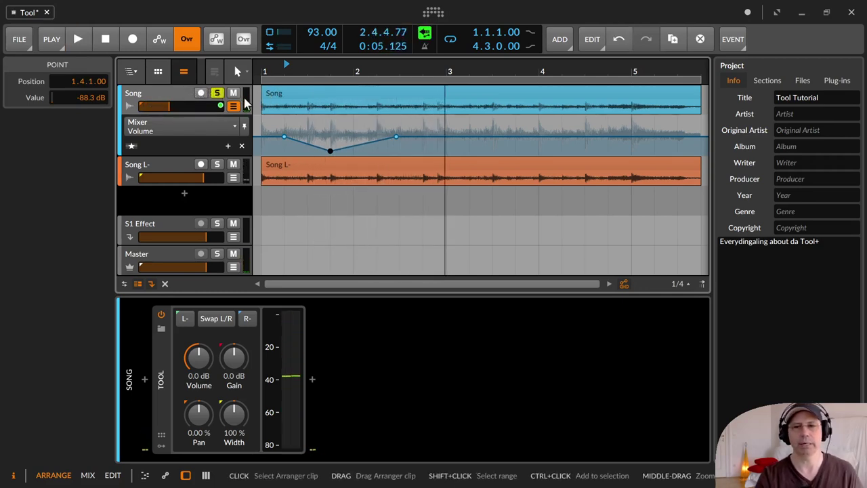
mouse_move(168, 107)
left_mouse_down()
mouse_move(192, 107)
mouse_move(180, 107)
left_mouse_up()
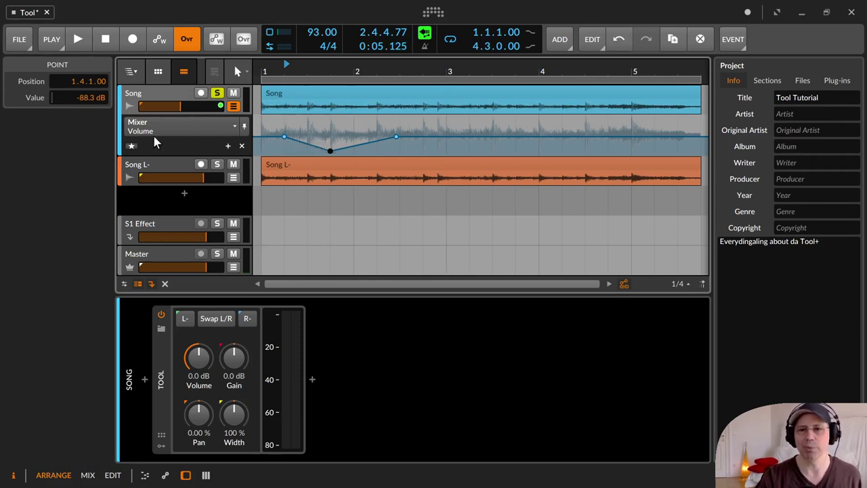
Play the track with the overridden volume, restore automation control, and replay to hear the mixer volume dip.
key("space")
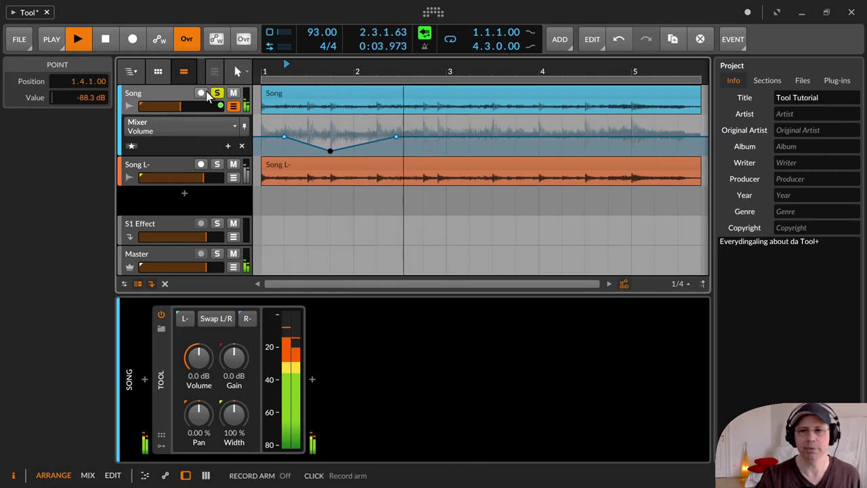
left_click(422, 33)
key("space")
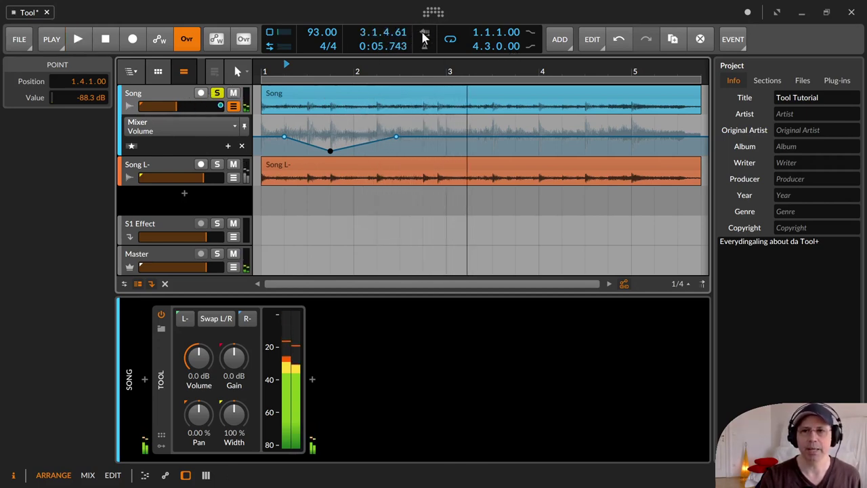
key("space")
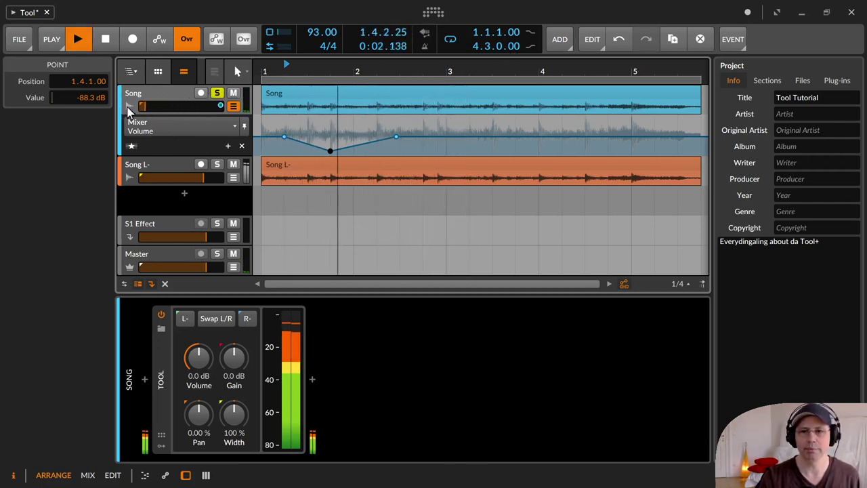
Stop playback and delete all the mixer volume automation points on the Song track.
key("space")
left_click_drag(272, 125, 400, 151)
key("Delete")
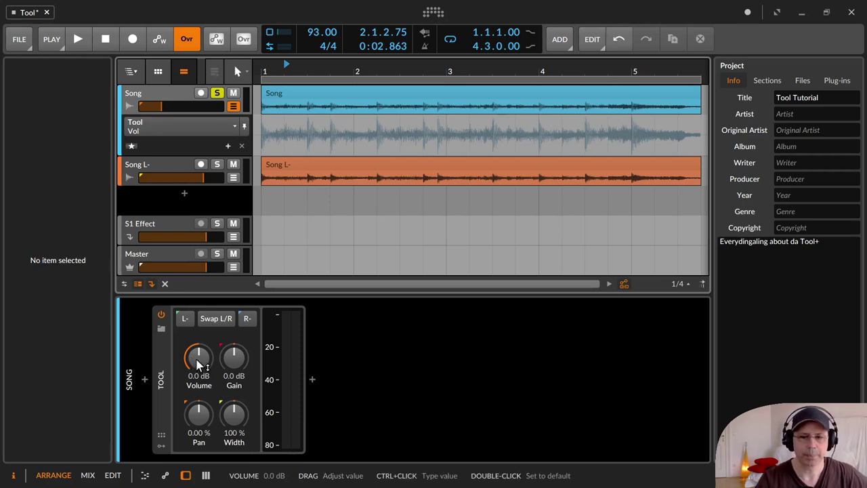
Reset the Tool's volume to 0.0 dB and automate a dip from 0.0 dB at 1.1.1.00 to -36.2 dB at 1.2.1.00, returning to 0.0 dB at 1.3.2.79.
left_click_drag(201, 359, 196, 358)
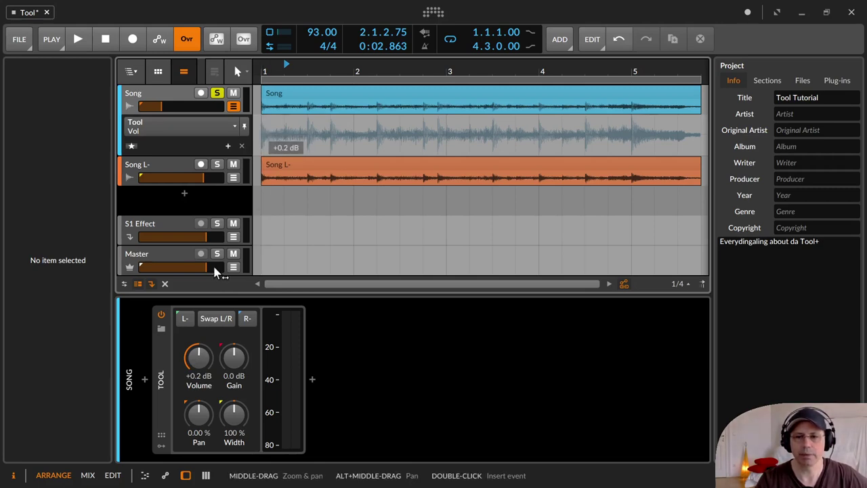
double_click(200, 361)
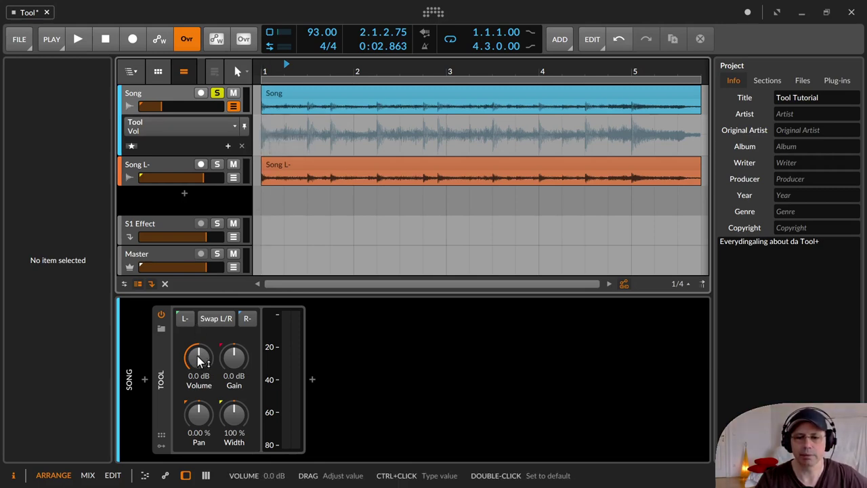
left_click(261, 134)
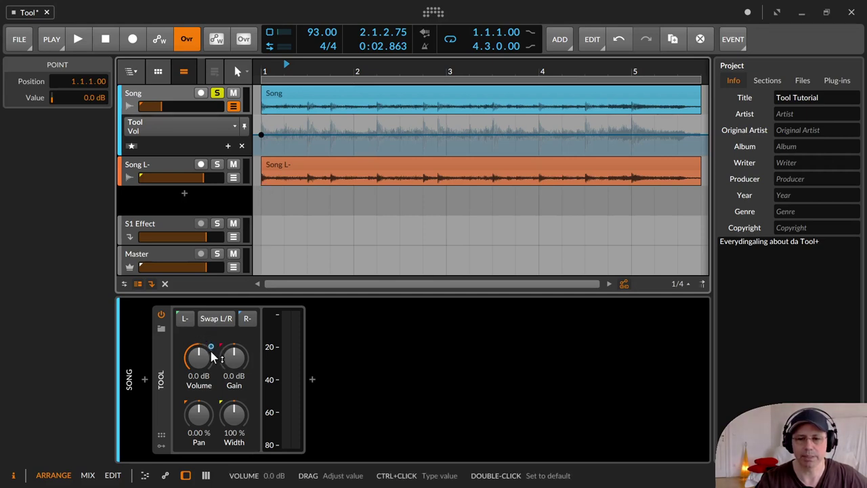
left_click(318, 136)
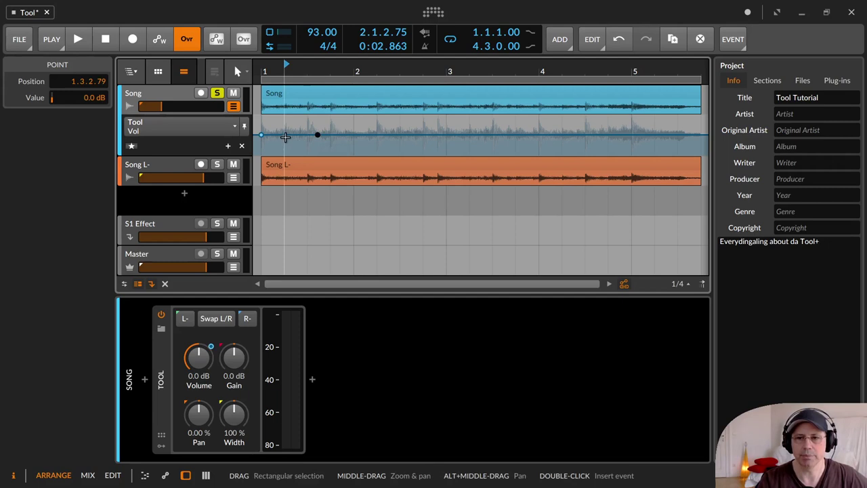
left_click_drag(285, 137, 285, 149)
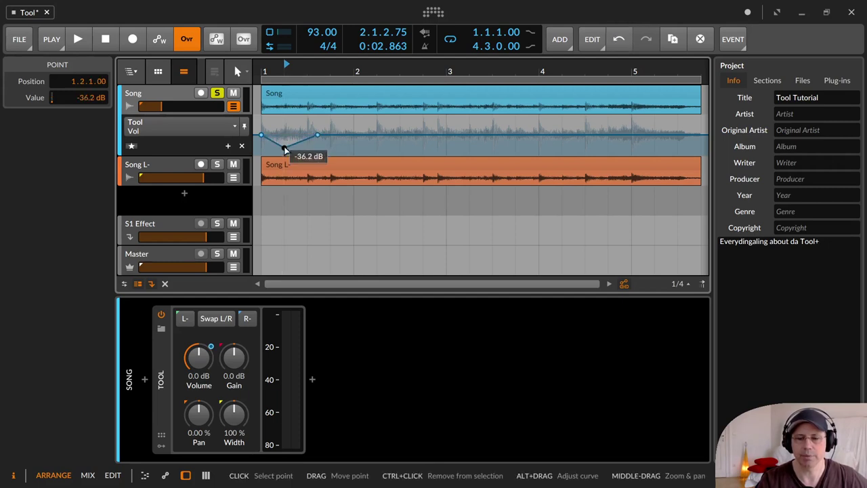
Raise the Song track's mixer volume and briefly play the Tool volume automation.
left_click_drag(163, 107, 182, 107)
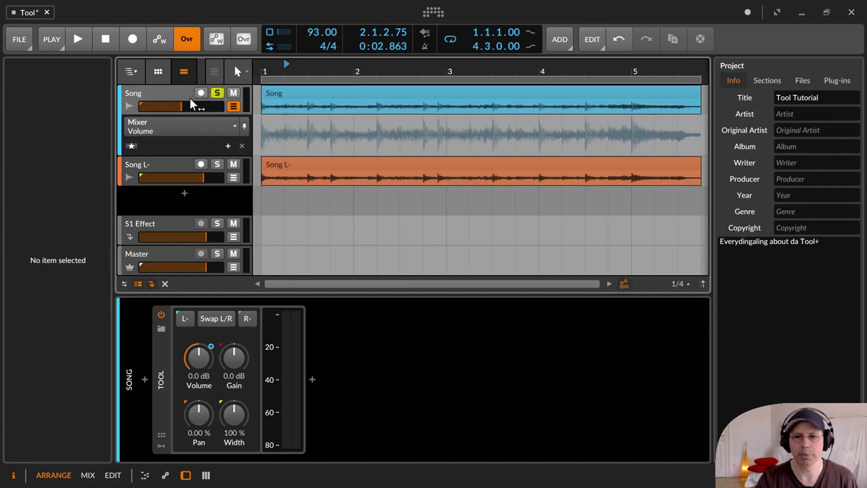
key("space")
key("space")
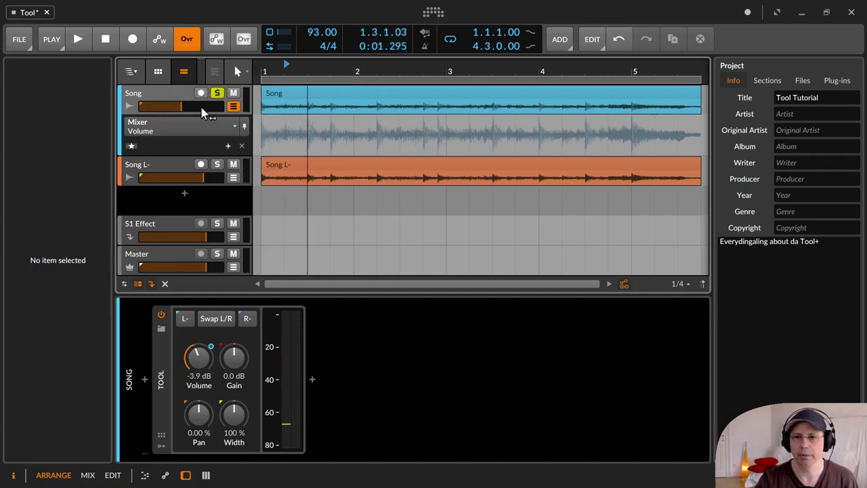
Show all automated parameters of the Song track and play the Tool volume dip from the start.
left_click(130, 145)
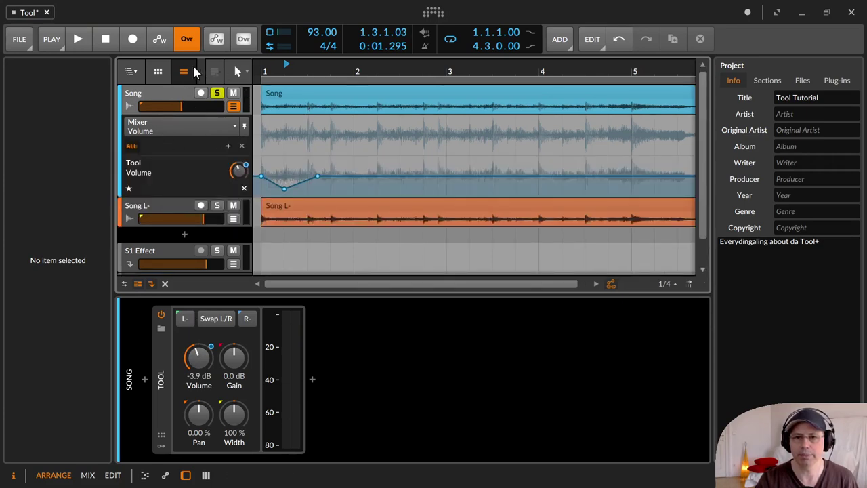
key("space")
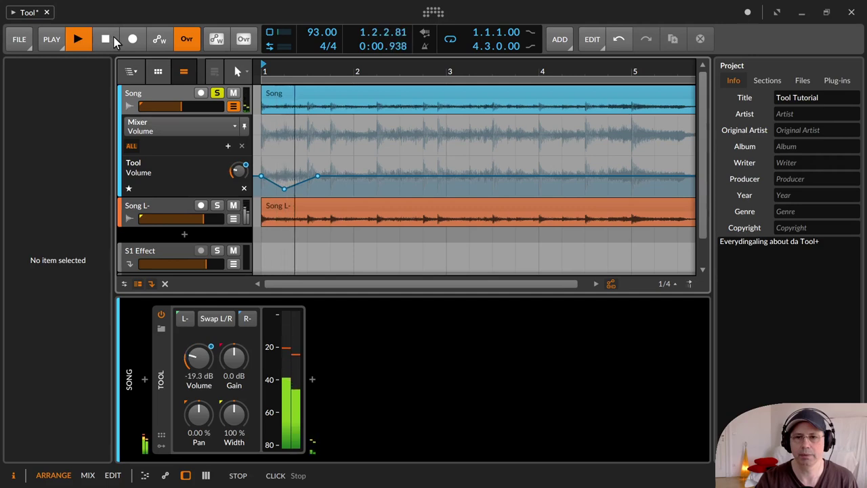
key("space")
Raise the Song track's mixer volume to -3.8 dB and play the section with the Tool volume dip.
left_click_drag(180, 107, 197, 107)
key("space")
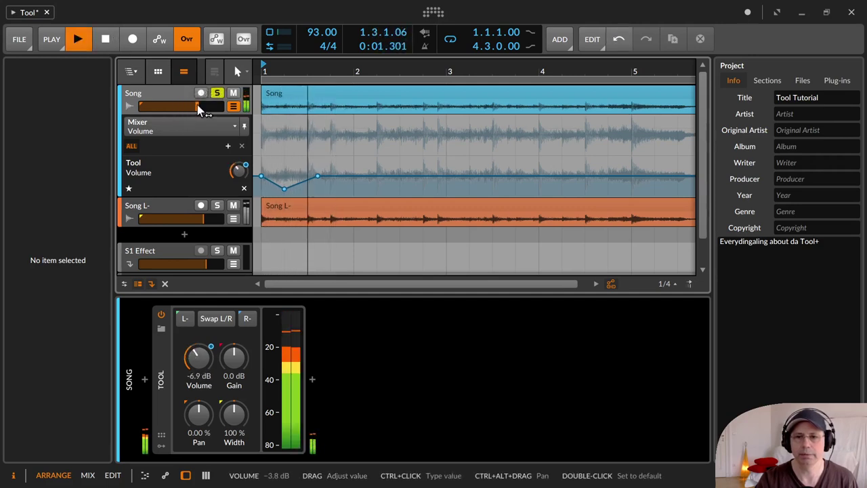
key("space")
Lower the Song track's mixer volume to -29.8 dB, replay the Tool volume dip, and stop playback.
left_click_drag(184, 106, 160, 107)
key("space")
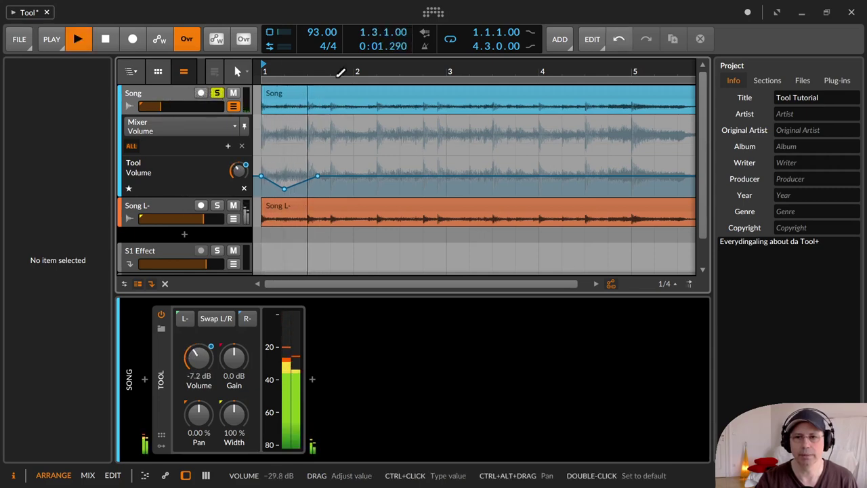
key("space")
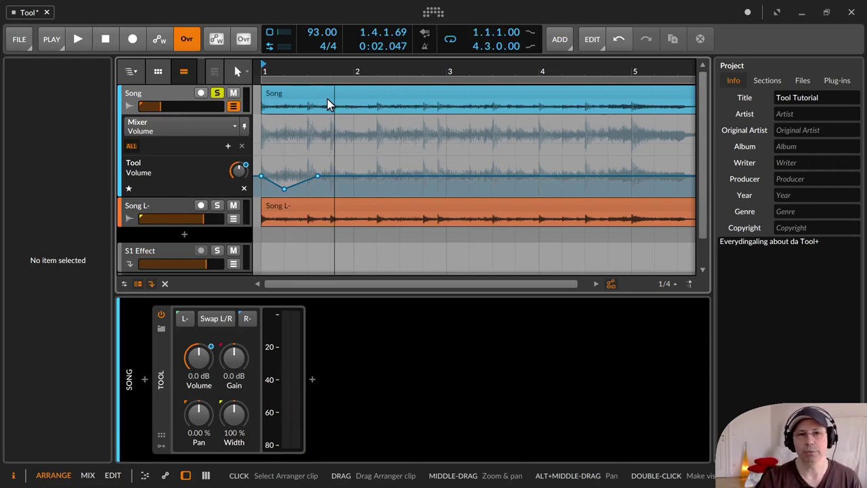
left_click(264, 111)
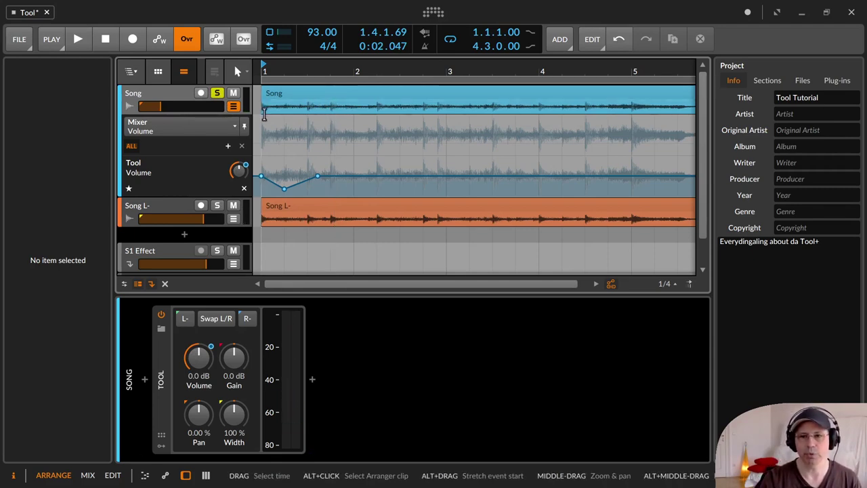